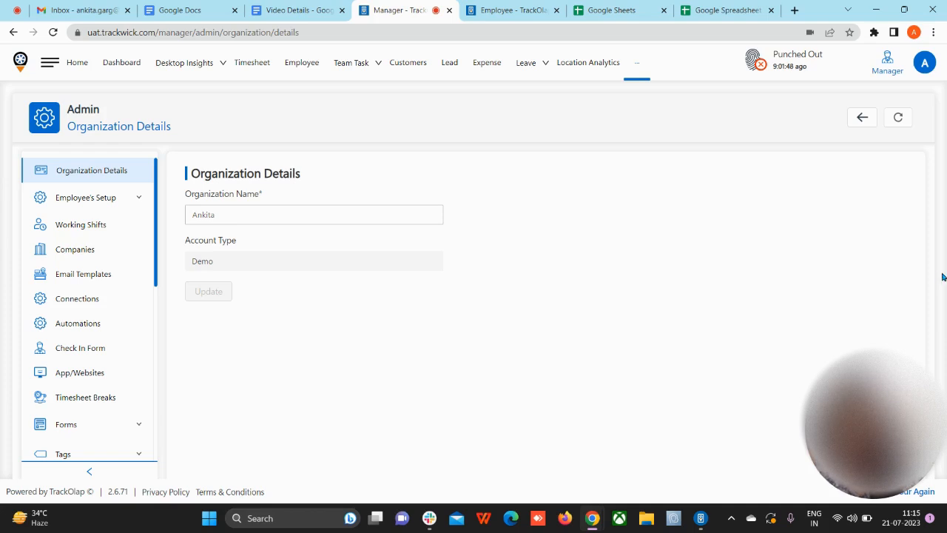
Step: Create a connection channel named Google Integration with Google Spreadsheet as its connection type
{"action": "left_click", "coordinate": [81, 302]}
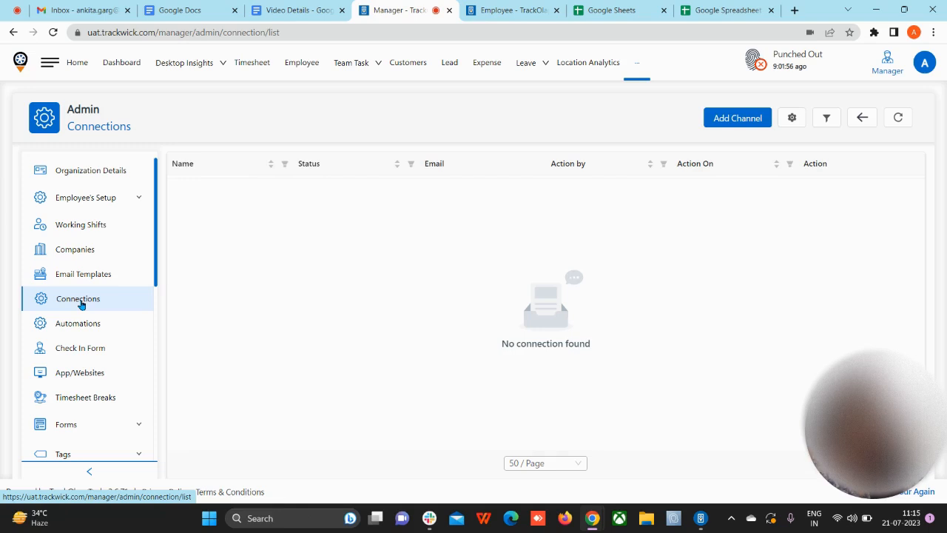
{"action": "left_click", "coordinate": [734, 118]}
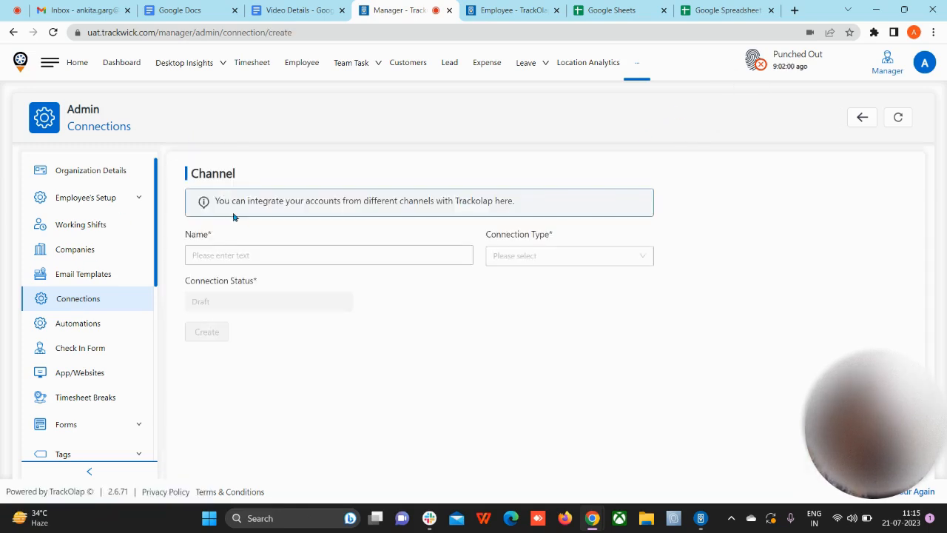
{"action": "left_click", "coordinate": [232, 259]}
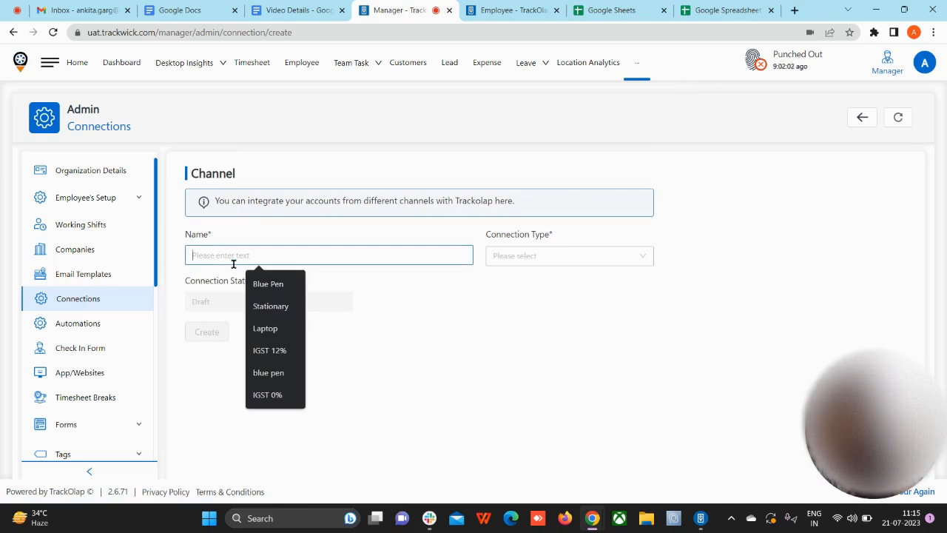
{"action": "type", "text": "Google Integration"}
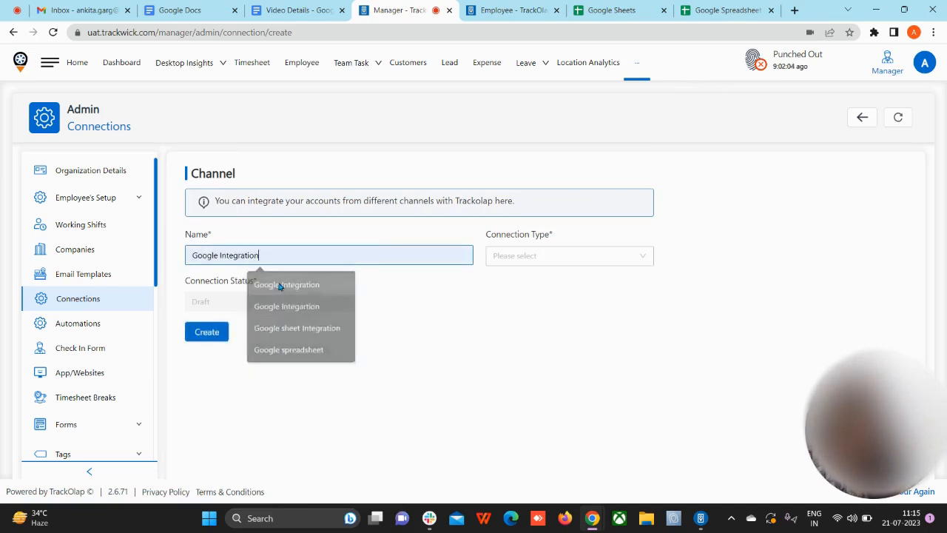
{"action": "left_click", "coordinate": [263, 285]}
{"action": "left_click", "coordinate": [525, 259]}
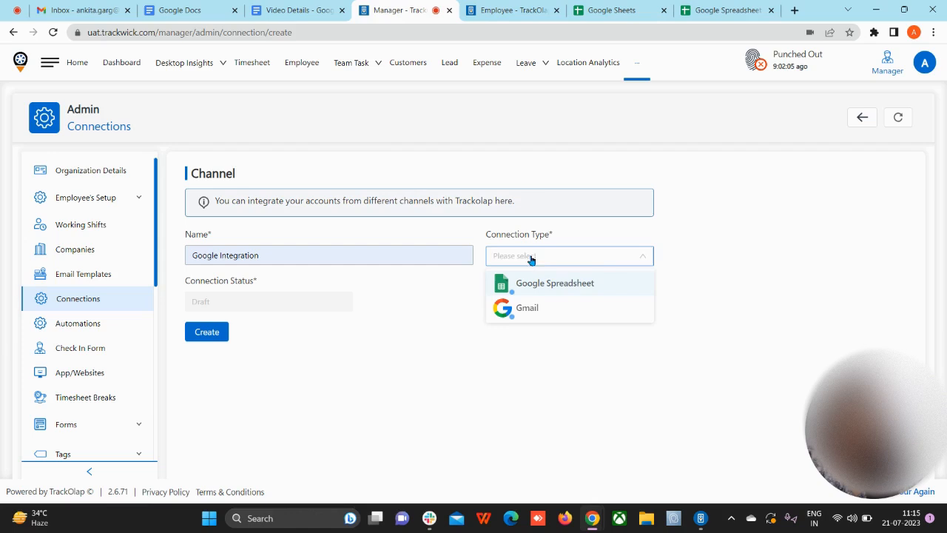
{"action": "left_click", "coordinate": [577, 283]}
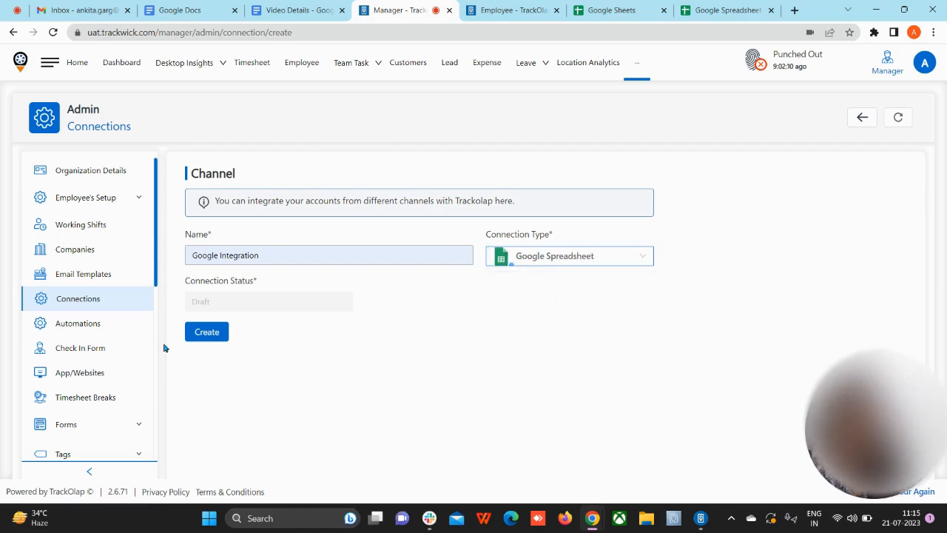
{"action": "left_click", "coordinate": [212, 332]}
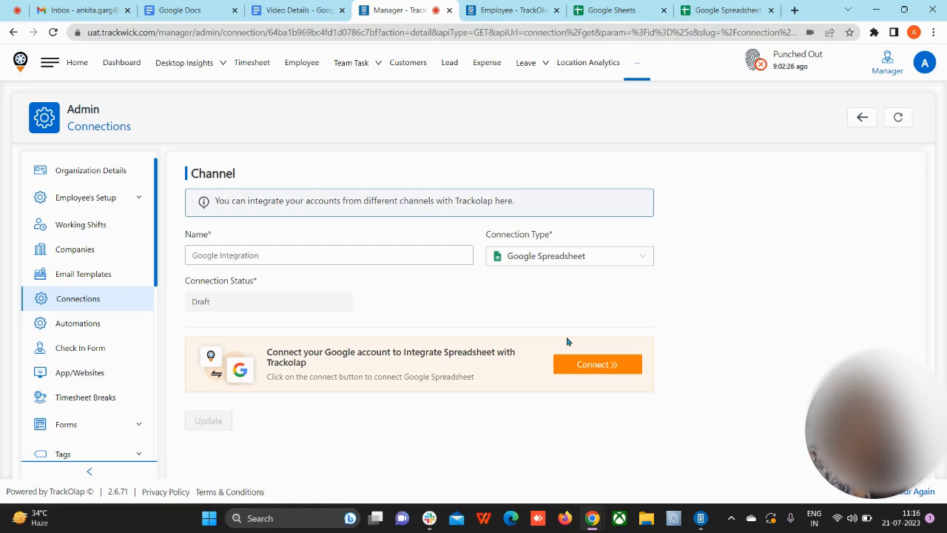
Step: Connect the listed Google account to the Google Integration channel and allow trackwick.com the requested access
{"action": "left_click", "coordinate": [598, 367]}
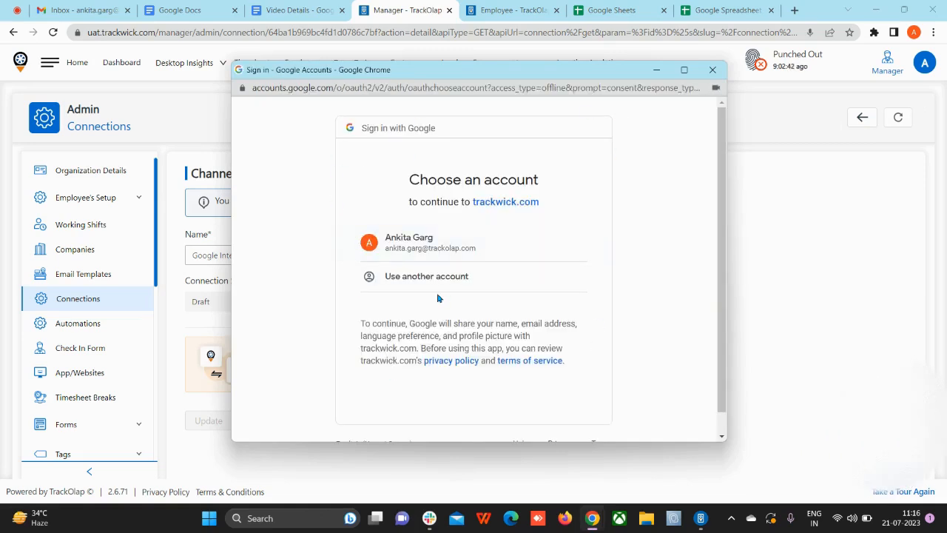
{"action": "left_click", "coordinate": [425, 244]}
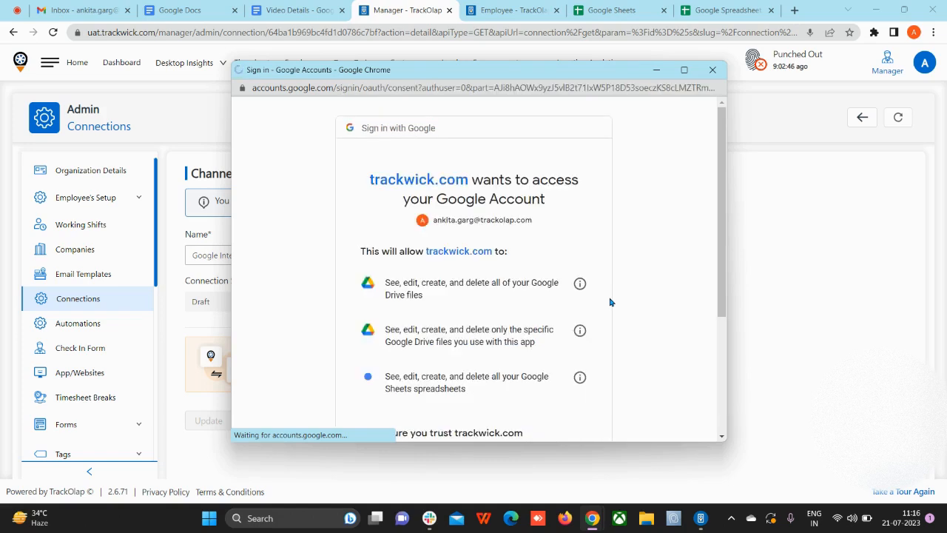
{"action": "scroll", "coordinate": [545, 301], "scroll_direction": "down", "scroll_amount": 3}
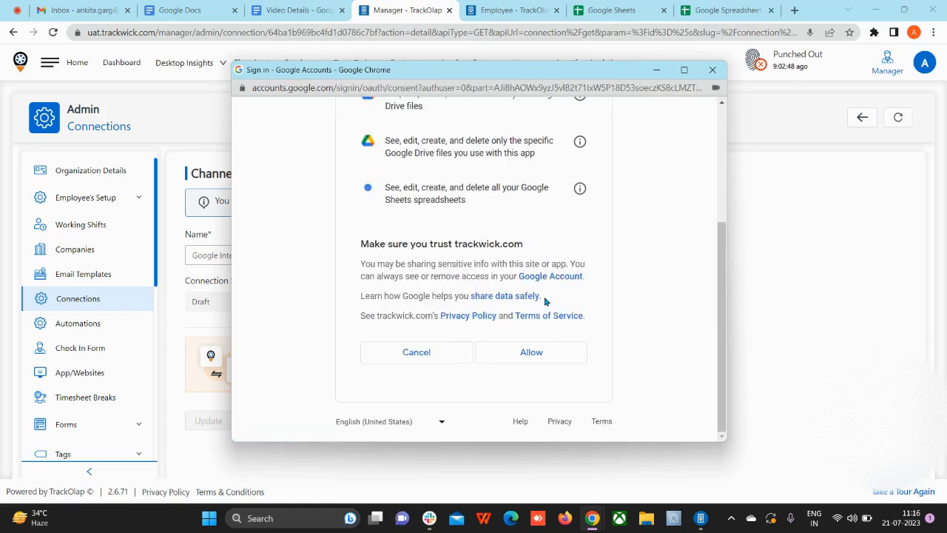
{"action": "left_click", "coordinate": [549, 350]}
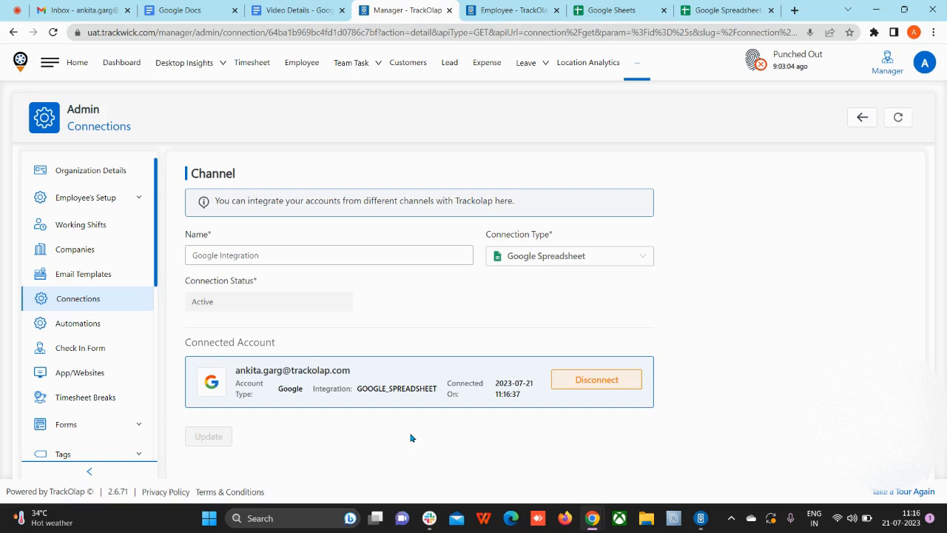
Step: Add an automation named Task Completed with automation type trigger and Task Completed as its trigger
{"action": "left_click", "coordinate": [77, 324]}
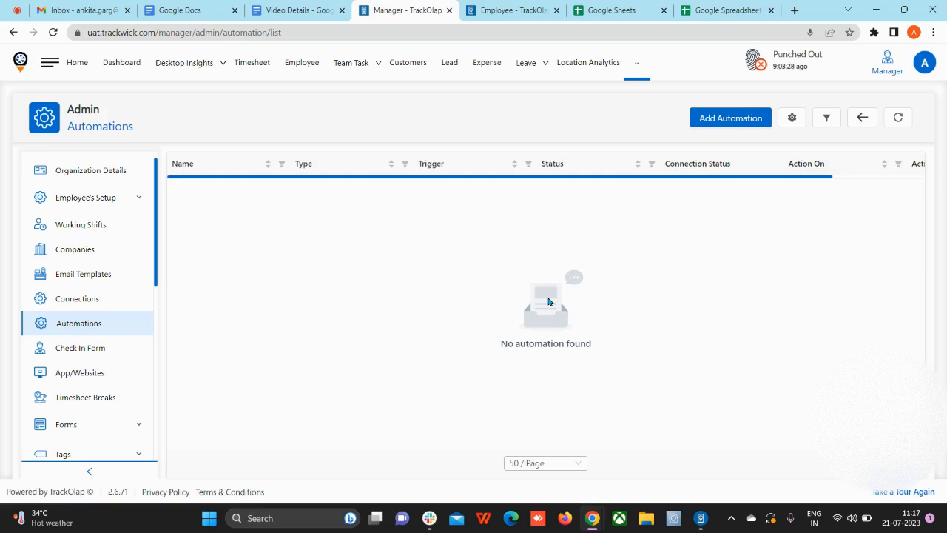
{"action": "left_click", "coordinate": [709, 115]}
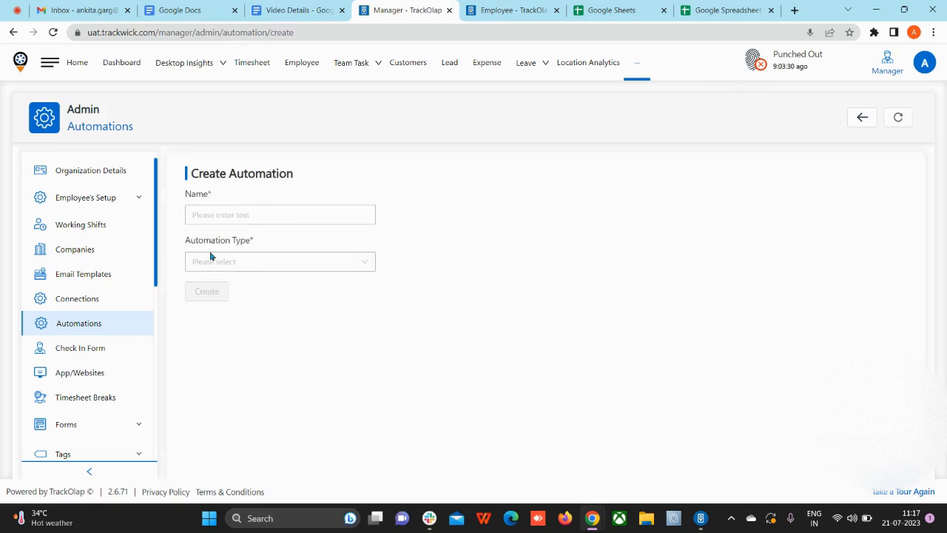
{"action": "left_click", "coordinate": [240, 214]}
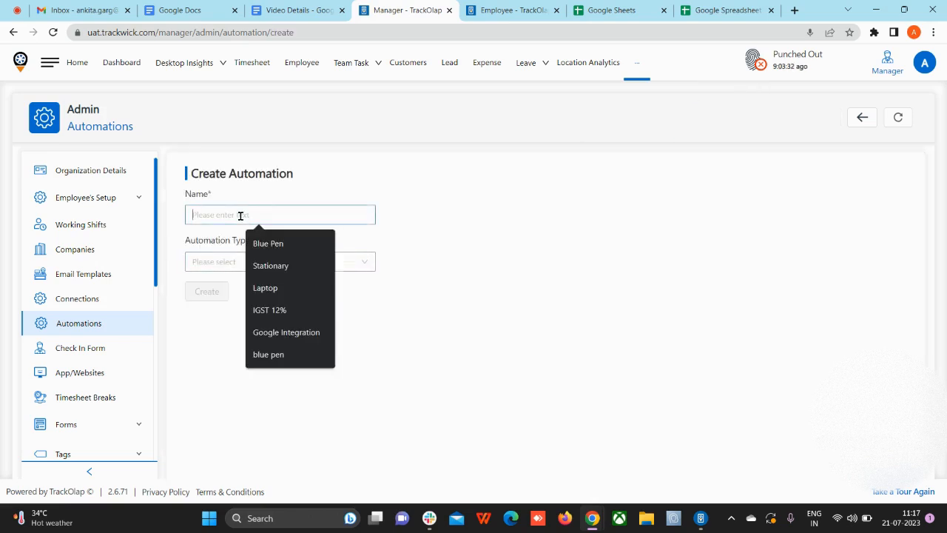
{"action": "type", "text": "Task Completed"}
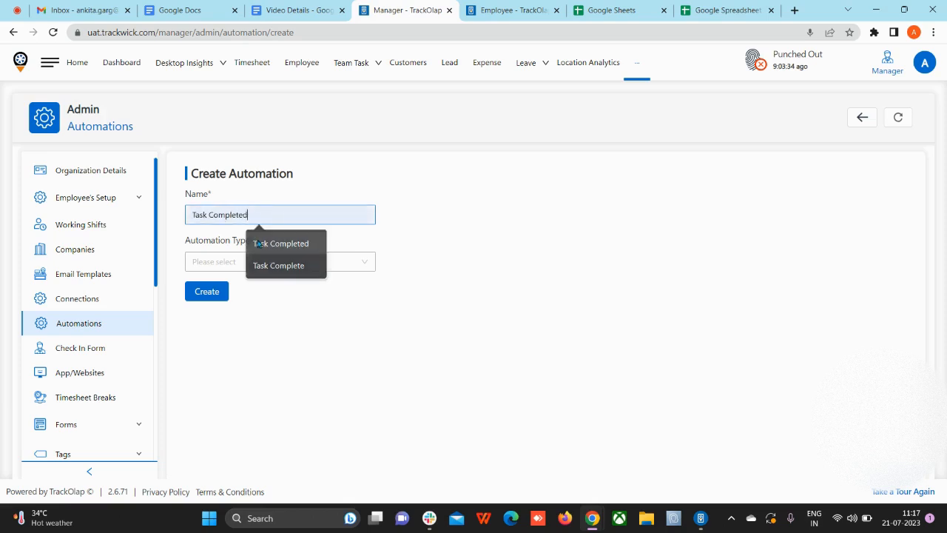
{"action": "left_click", "coordinate": [259, 243]}
{"action": "left_click", "coordinate": [249, 269]}
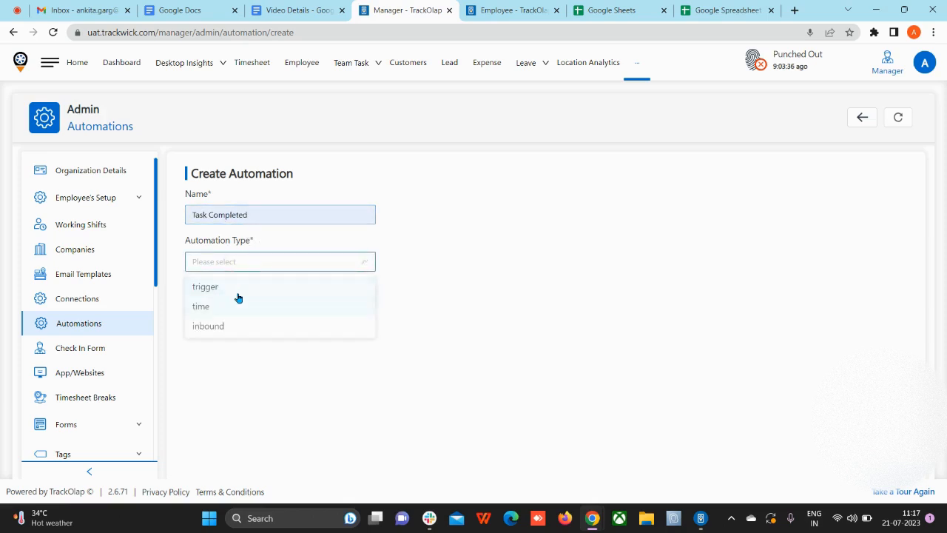
{"action": "left_click", "coordinate": [227, 293]}
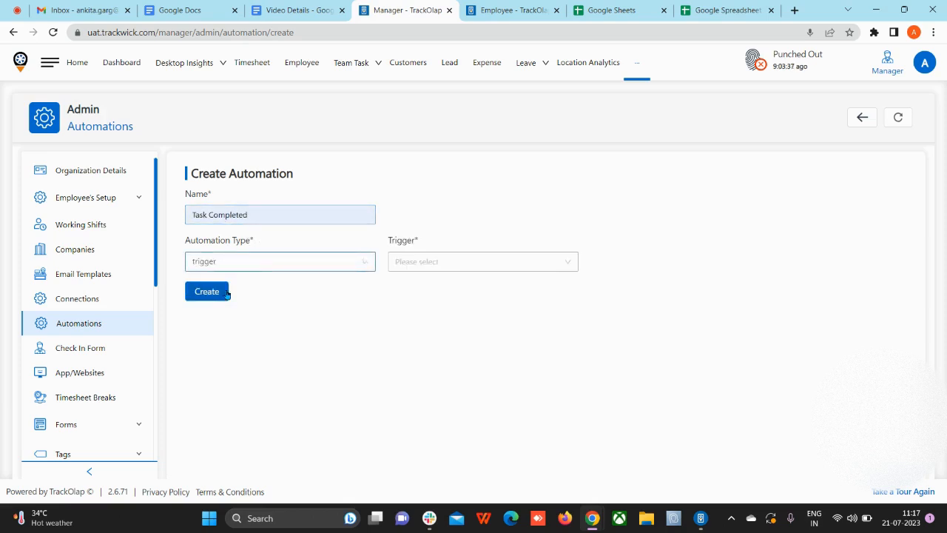
{"action": "left_click", "coordinate": [431, 265]}
{"action": "left_click", "coordinate": [422, 287]}
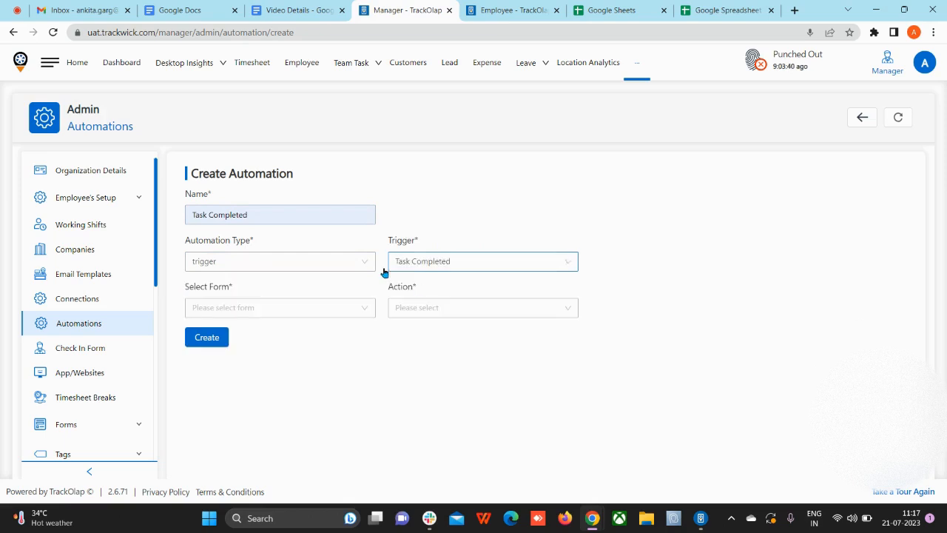
Step: Set the automation's form to Task 1 and its action to Add to Google Spreadsheet
{"action": "left_click", "coordinate": [232, 310]}
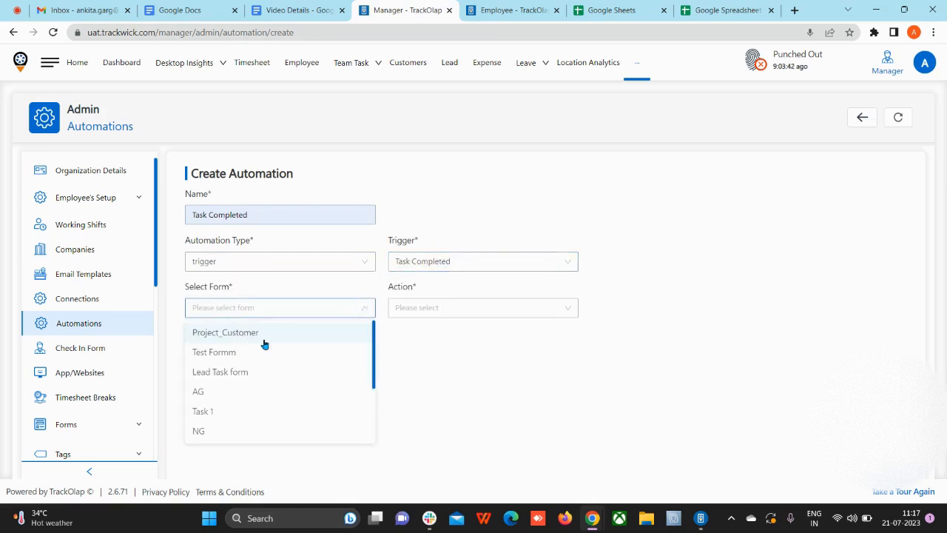
{"action": "left_click", "coordinate": [219, 418]}
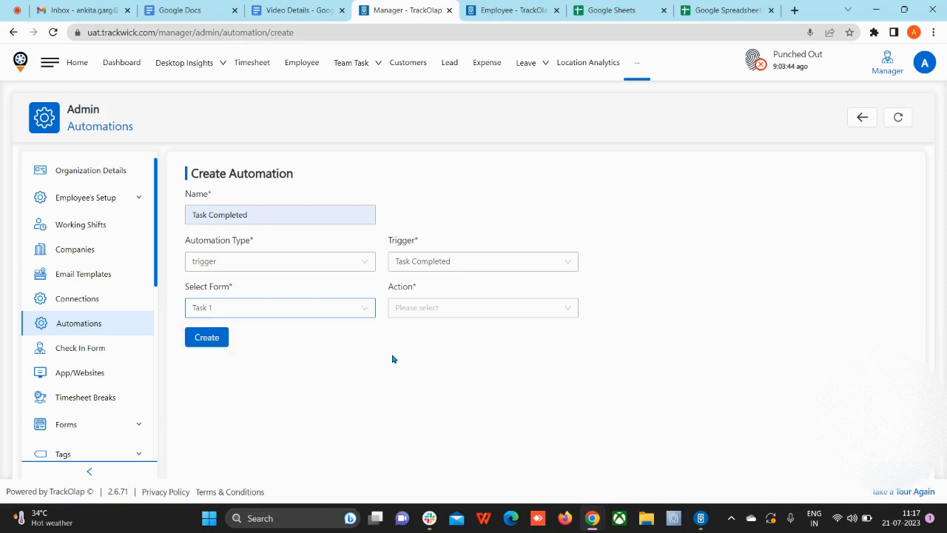
{"action": "left_click", "coordinate": [417, 308]}
{"action": "left_click", "coordinate": [453, 352]}
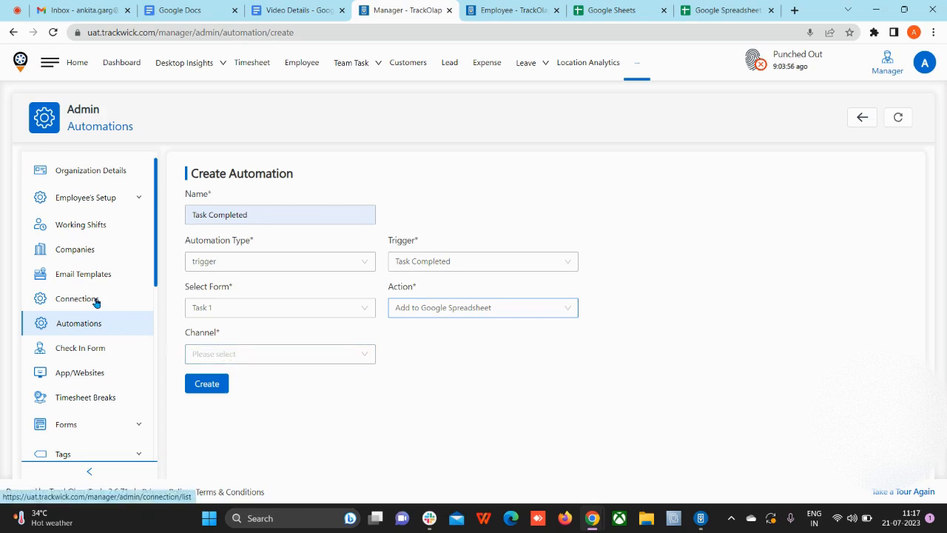
Step: Choose Google Integration as the automation's channel and Google Spreadsheet integration as its spreadsheet
{"action": "left_click", "coordinate": [224, 348]}
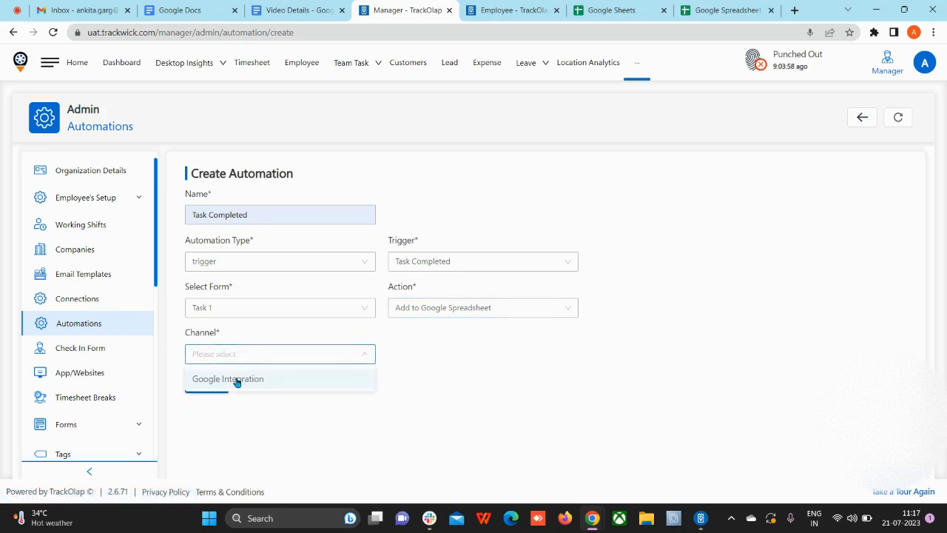
{"action": "left_click", "coordinate": [237, 381]}
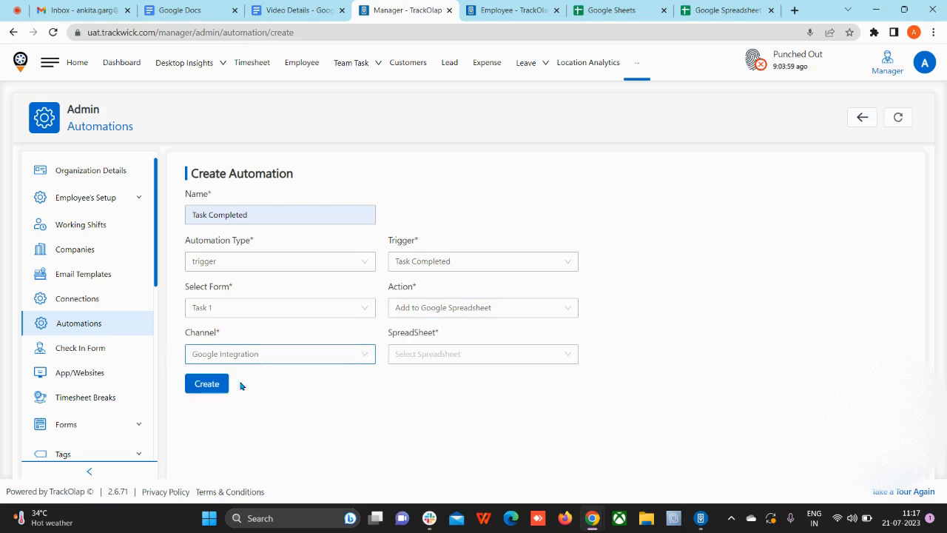
{"action": "left_click", "coordinate": [447, 356]}
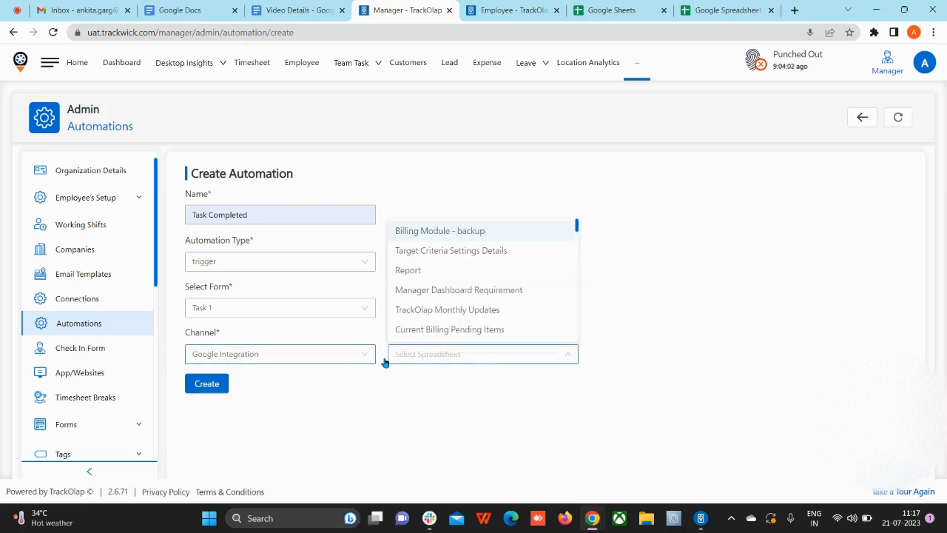
{"action": "scroll", "coordinate": [501, 310], "scroll_direction": "down", "scroll_amount": 5}
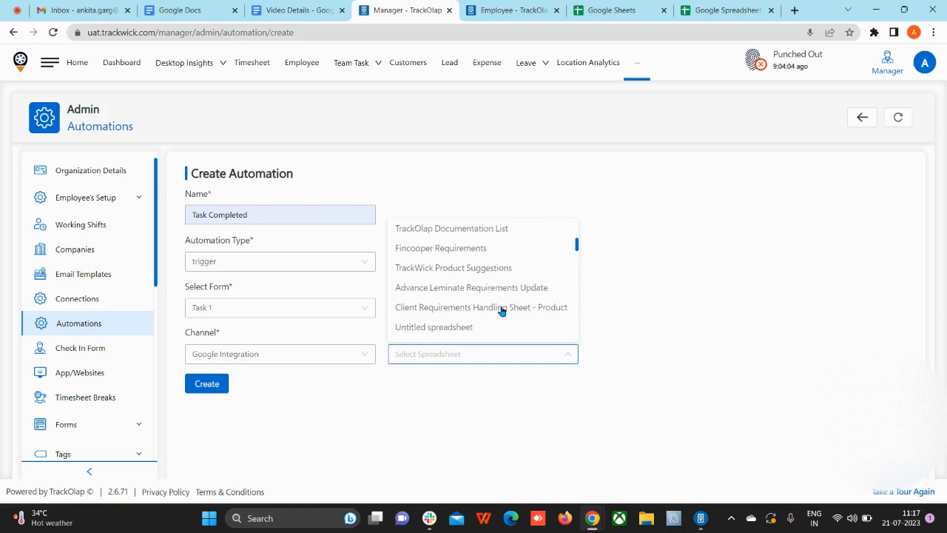
{"action": "scroll", "coordinate": [501, 311], "scroll_direction": "down", "scroll_amount": 5}
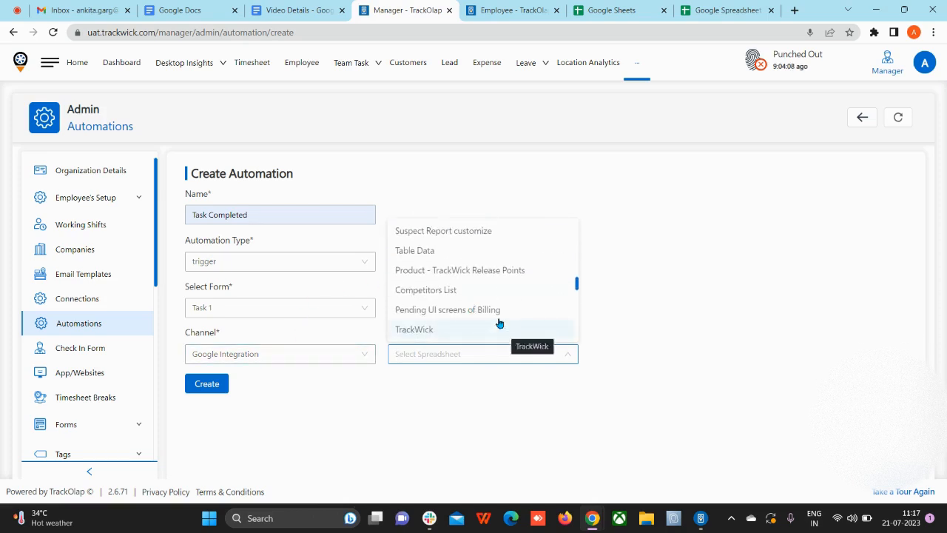
{"action": "scroll", "coordinate": [476, 290], "scroll_direction": "up", "scroll_amount": 1}
{"action": "scroll", "coordinate": [463, 340], "scroll_direction": "down", "scroll_amount": 1}
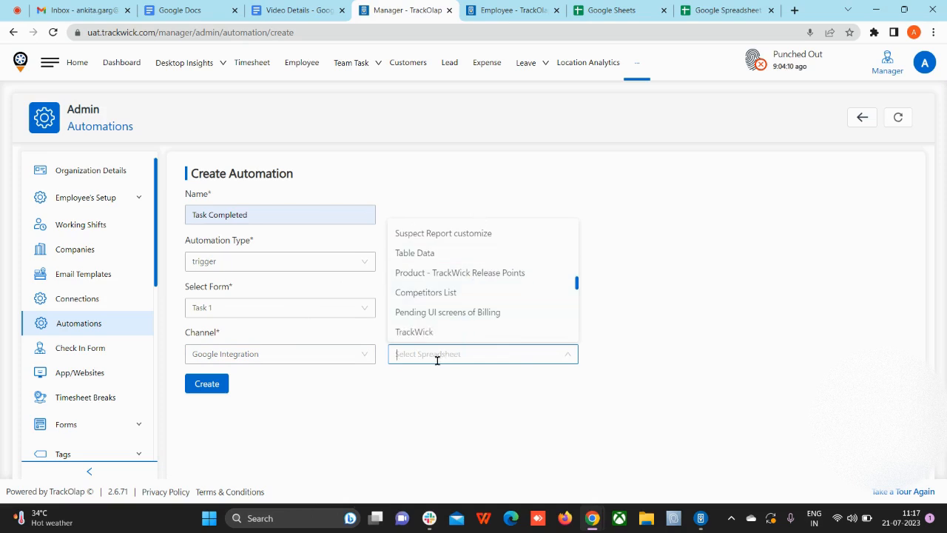
{"action": "type", "text": "goog"}
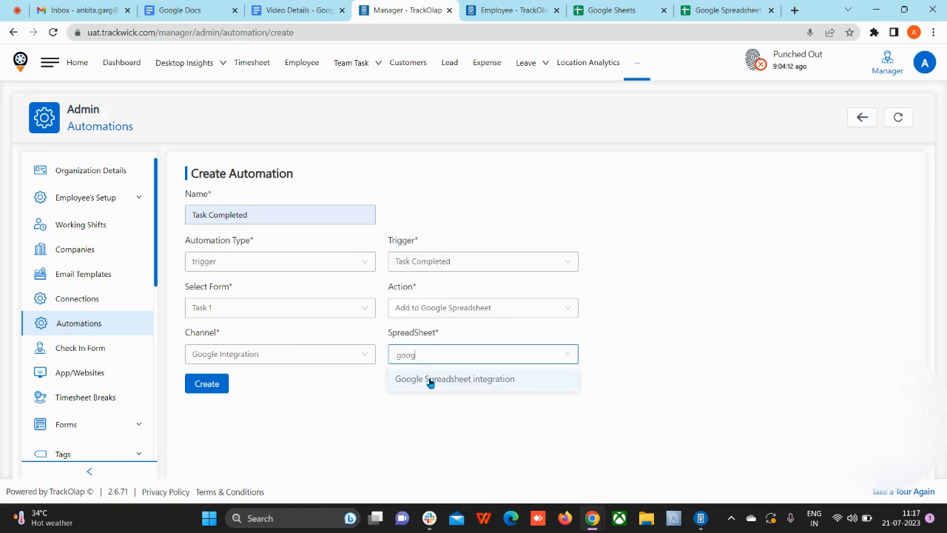
{"action": "left_click", "coordinate": [429, 379]}
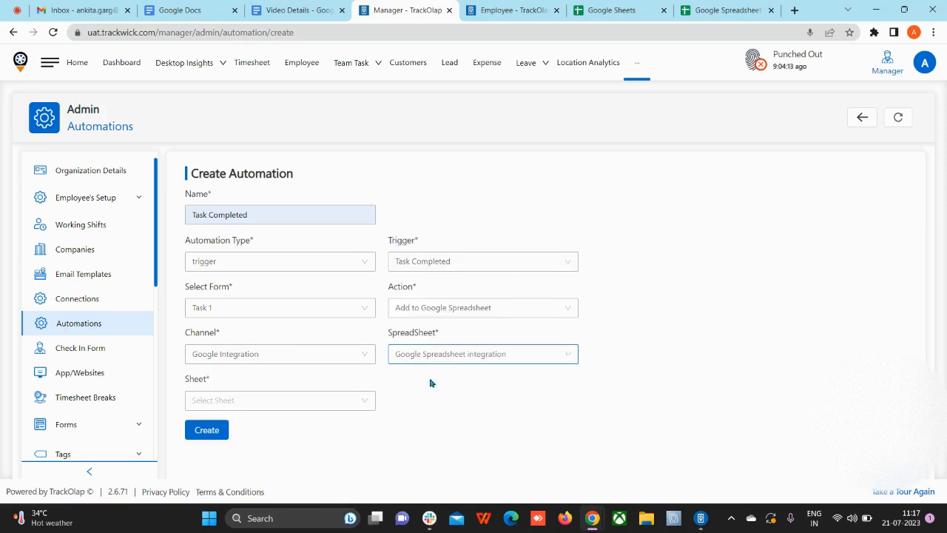
Step: Select Sheet1 as the target sheet and create the automation
{"action": "left_click", "coordinate": [247, 402]}
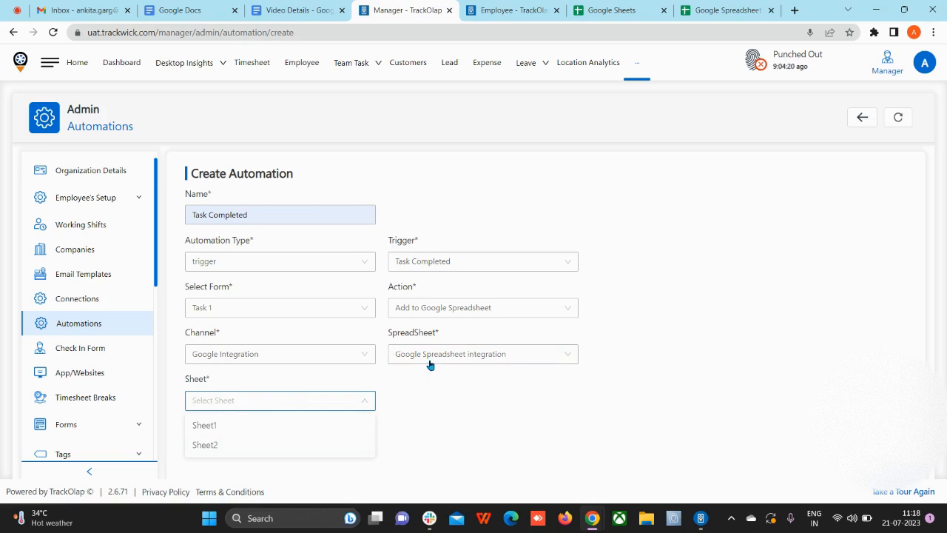
{"action": "left_click", "coordinate": [225, 426]}
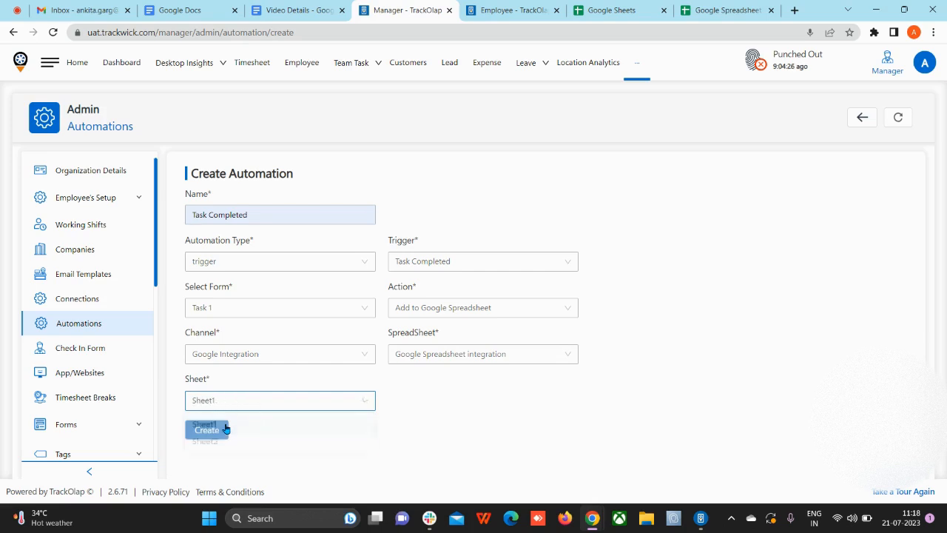
{"action": "left_click", "coordinate": [214, 432]}
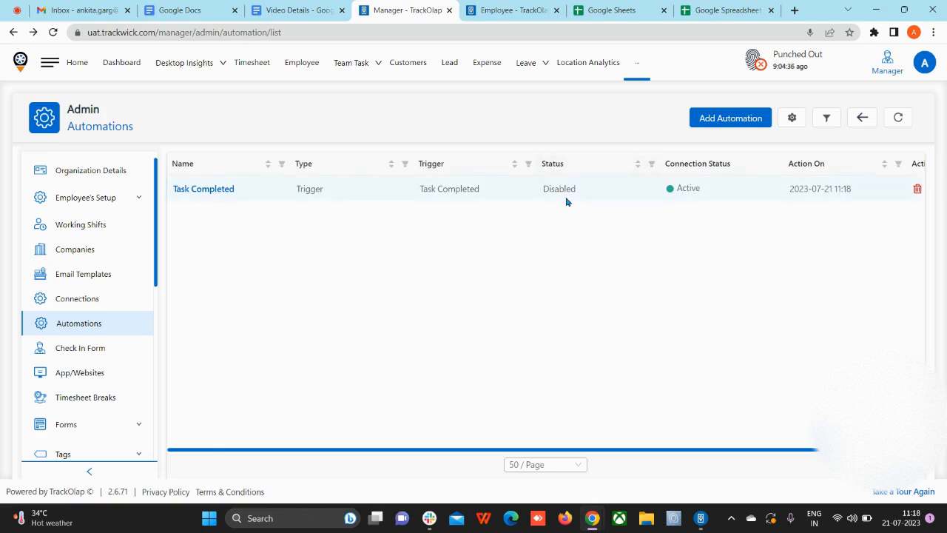
Step: Enable the status of the Task Completed automation in its details and save the update
{"action": "left_click", "coordinate": [214, 192]}
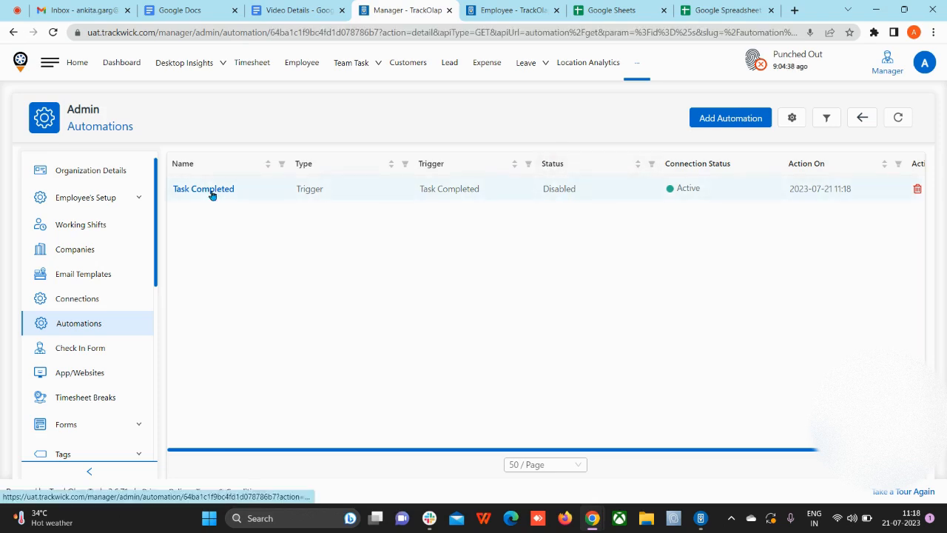
{"action": "left_click", "coordinate": [402, 215]}
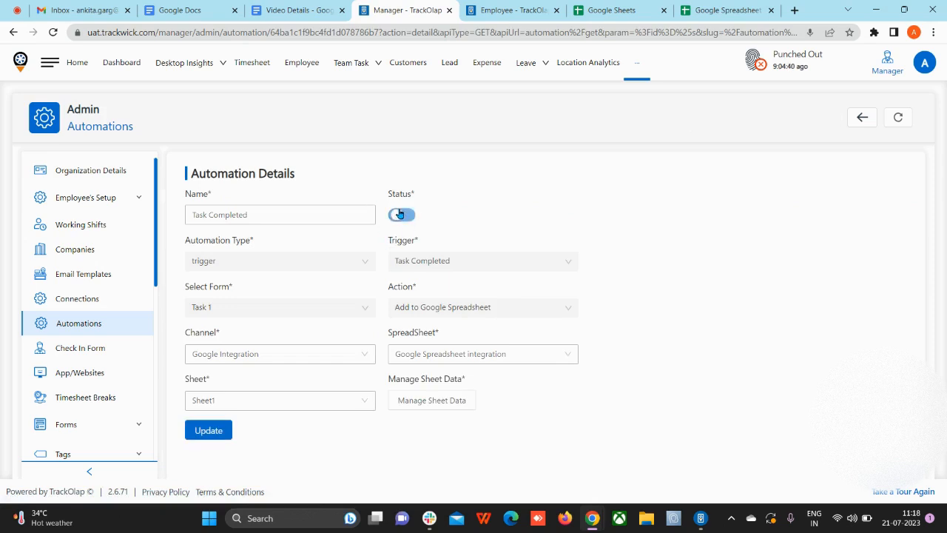
{"action": "left_click", "coordinate": [208, 435]}
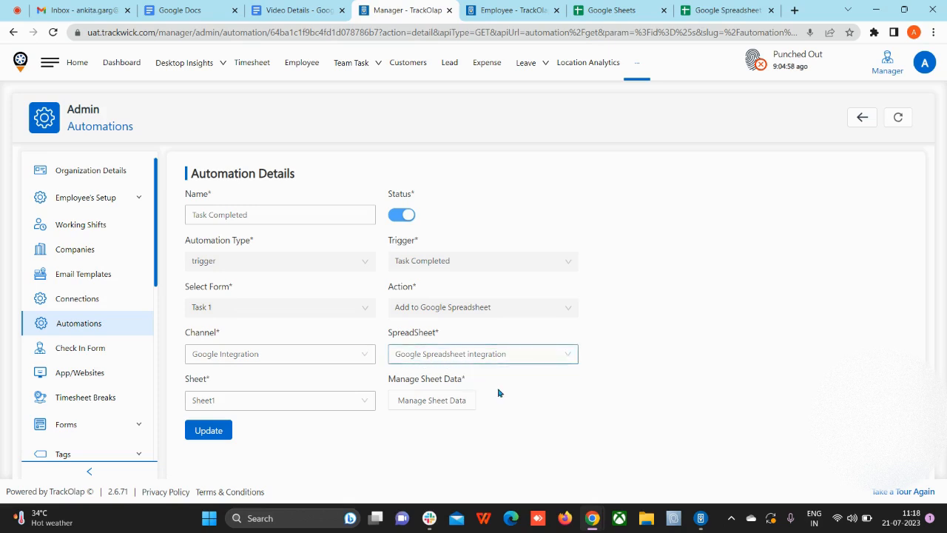
Step: Remove the Blank column from the automation's sheet data mapping, save the update, and leave the automation details
{"action": "left_click", "coordinate": [429, 408]}
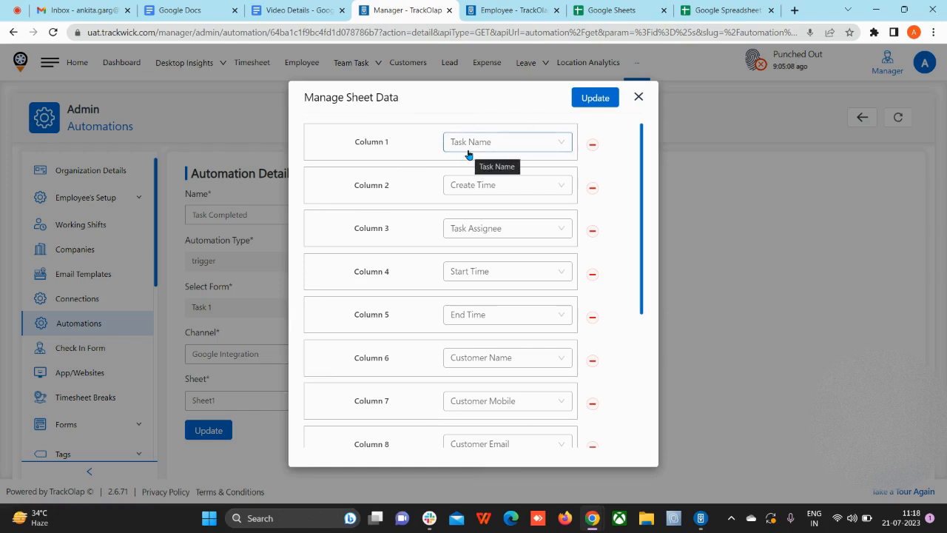
{"action": "left_click", "coordinate": [502, 142]}
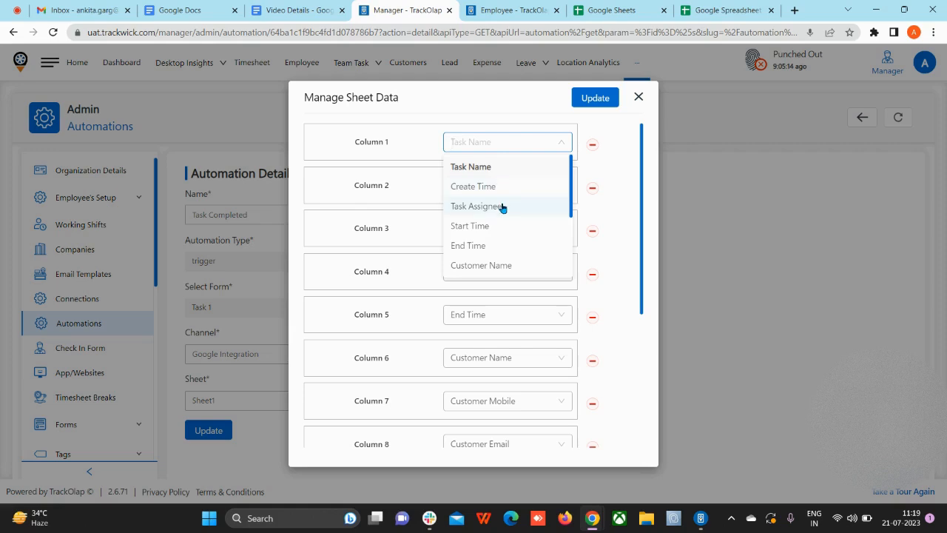
{"action": "scroll", "coordinate": [502, 207], "scroll_direction": "down", "scroll_amount": 3}
{"action": "left_click", "coordinate": [643, 169]}
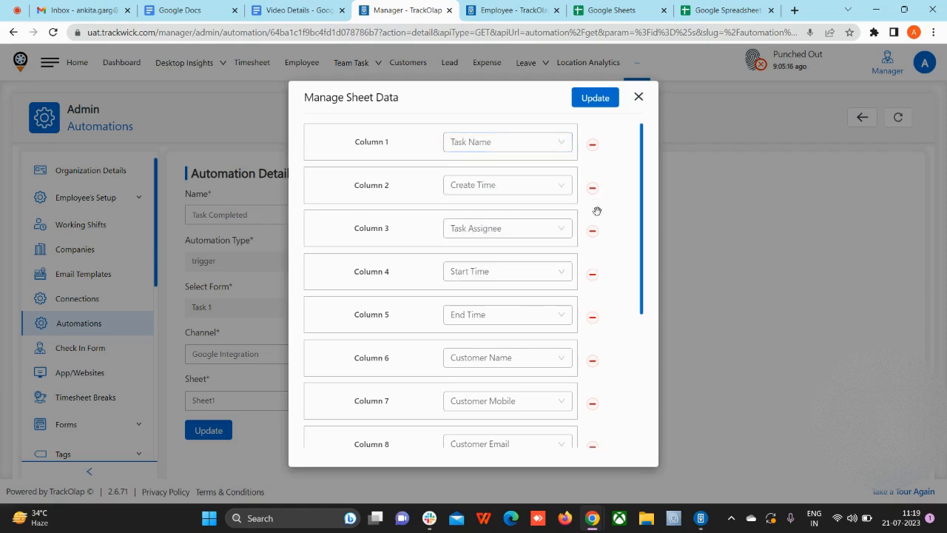
{"action": "scroll", "coordinate": [594, 306], "scroll_direction": "down", "scroll_amount": 3}
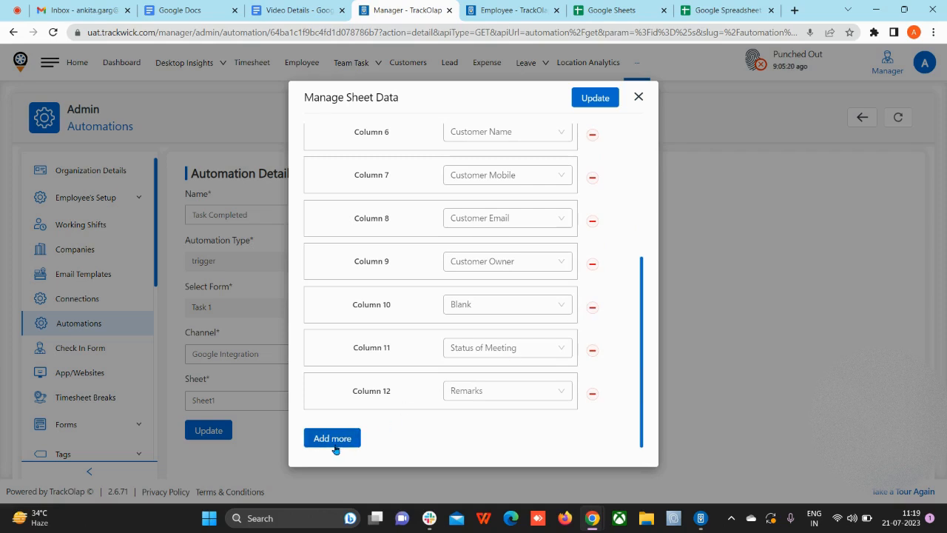
{"action": "left_click", "coordinate": [592, 310]}
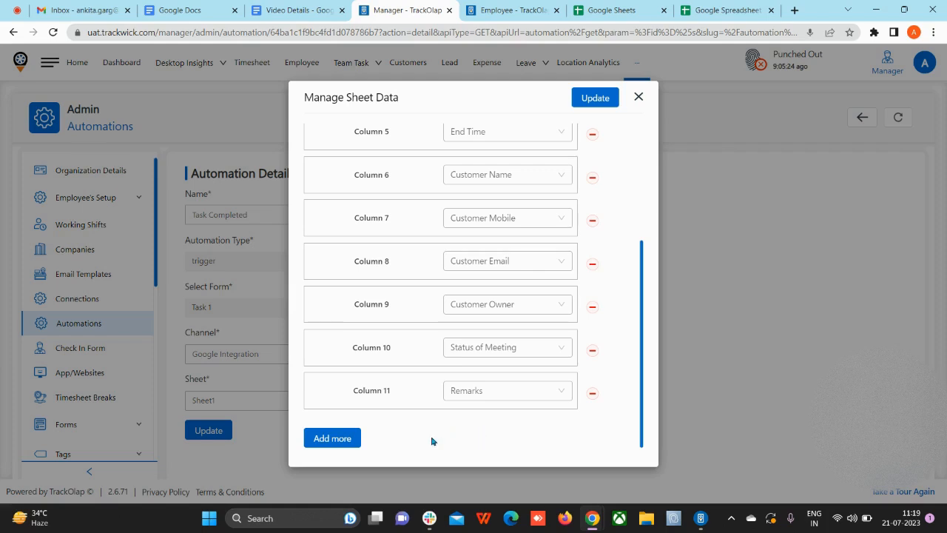
{"action": "left_click", "coordinate": [596, 97]}
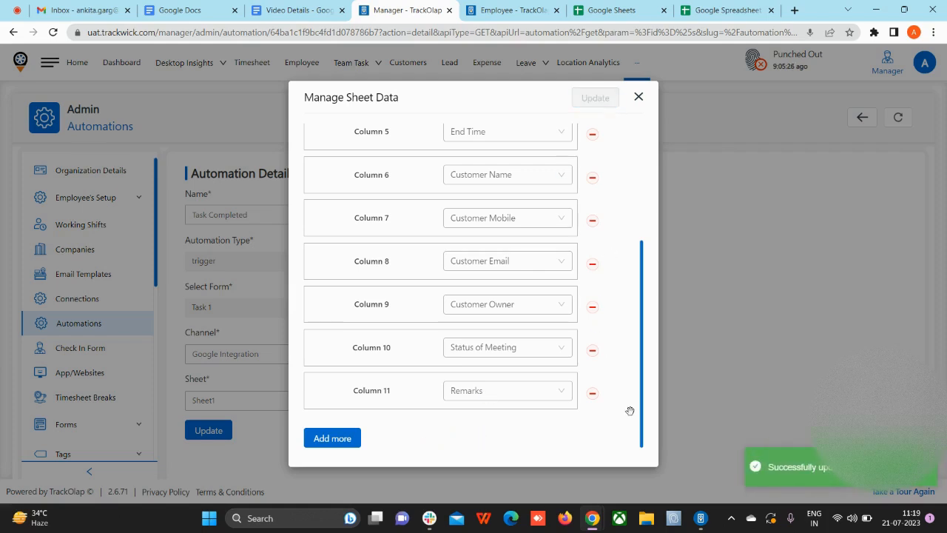
{"action": "left_click", "coordinate": [732, 205]}
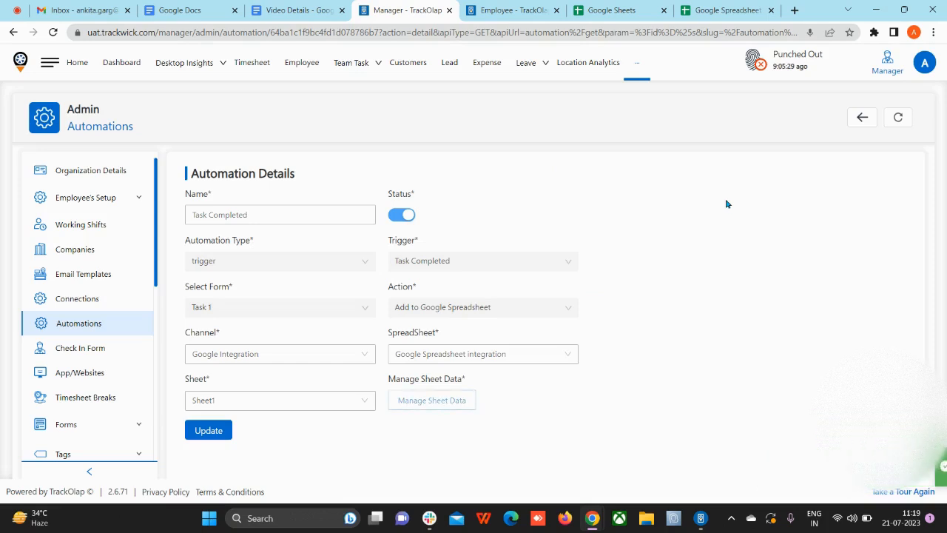
{"action": "left_click", "coordinate": [862, 116]}
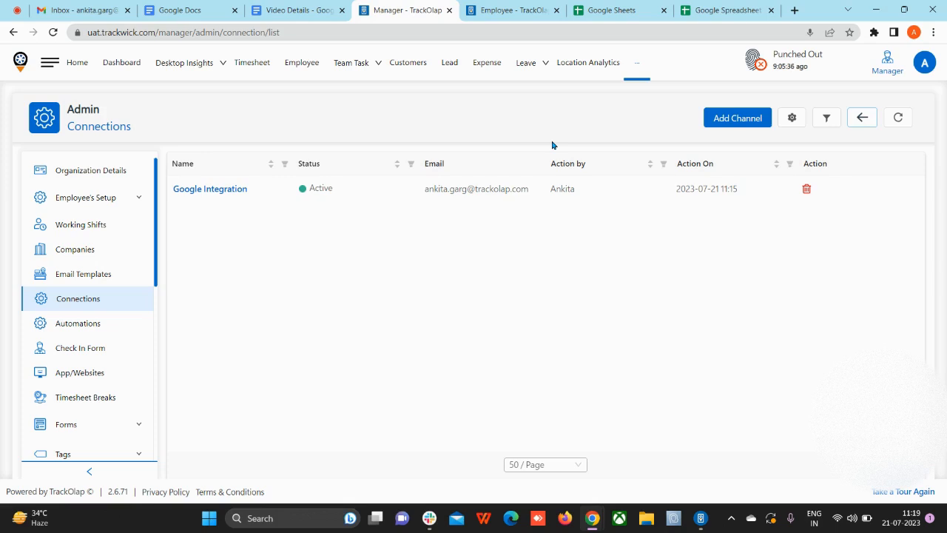
Step: Switch to the employee's TrackWick task list, open the pending Task 1, and start it
{"action": "left_click", "coordinate": [520, 10]}
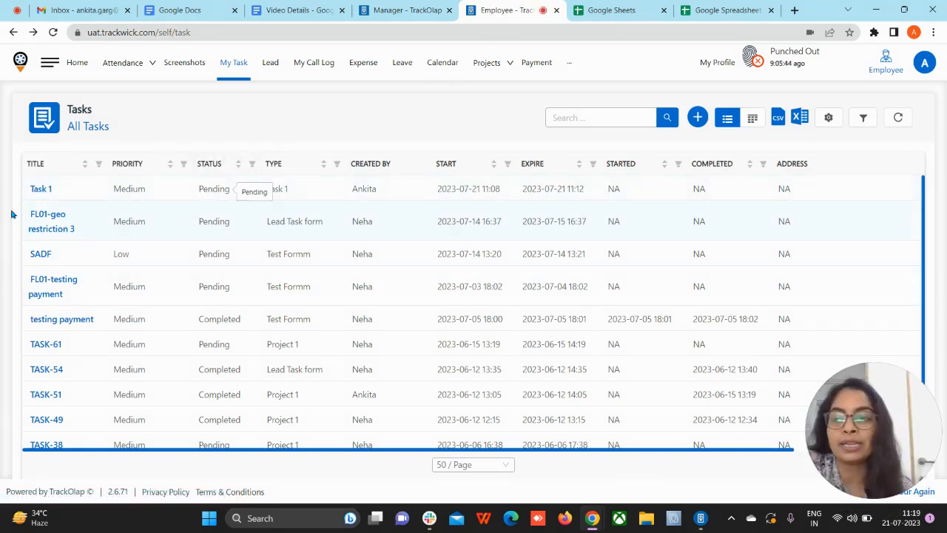
{"action": "left_click", "coordinate": [43, 194]}
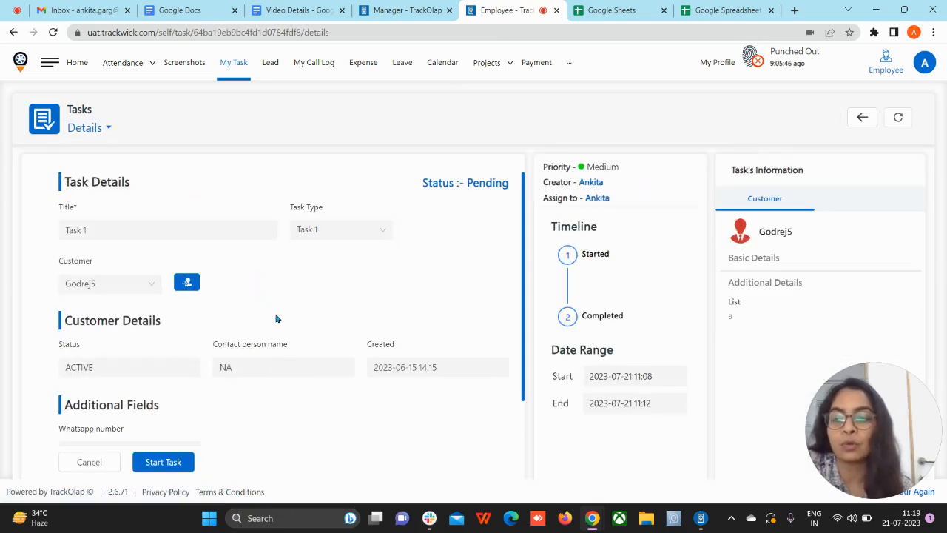
{"action": "scroll", "coordinate": [274, 418], "scroll_direction": "down", "scroll_amount": 1}
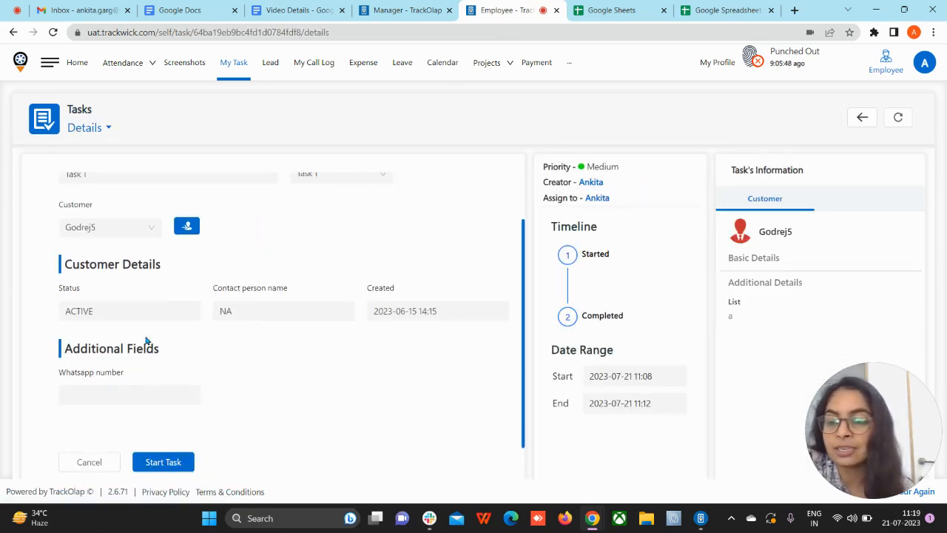
{"action": "left_click", "coordinate": [172, 463]}
Step: Set Task 1's Status of Meeting to Done, enter "Done" as the remarks, and complete the task
{"action": "scroll", "coordinate": [270, 393], "scroll_direction": "down", "scroll_amount": 2}
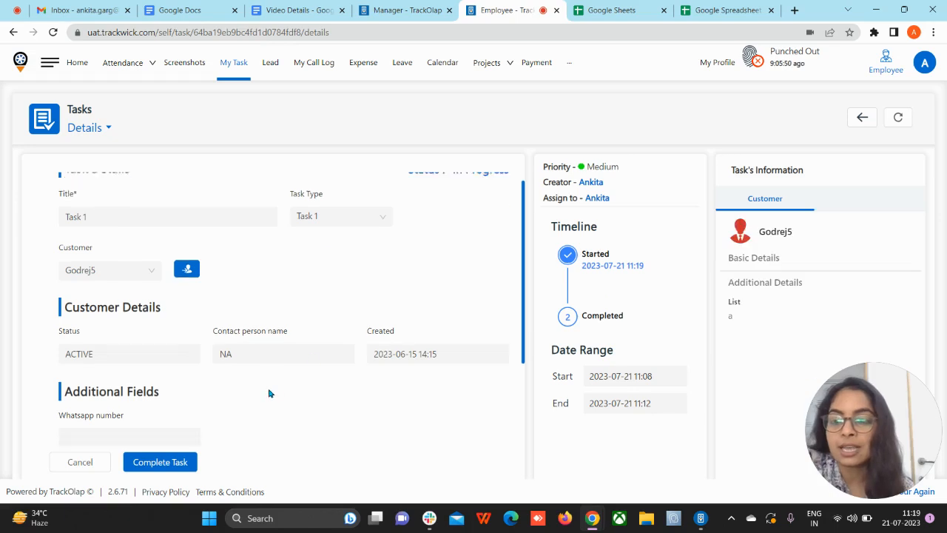
{"action": "left_click", "coordinate": [135, 395]}
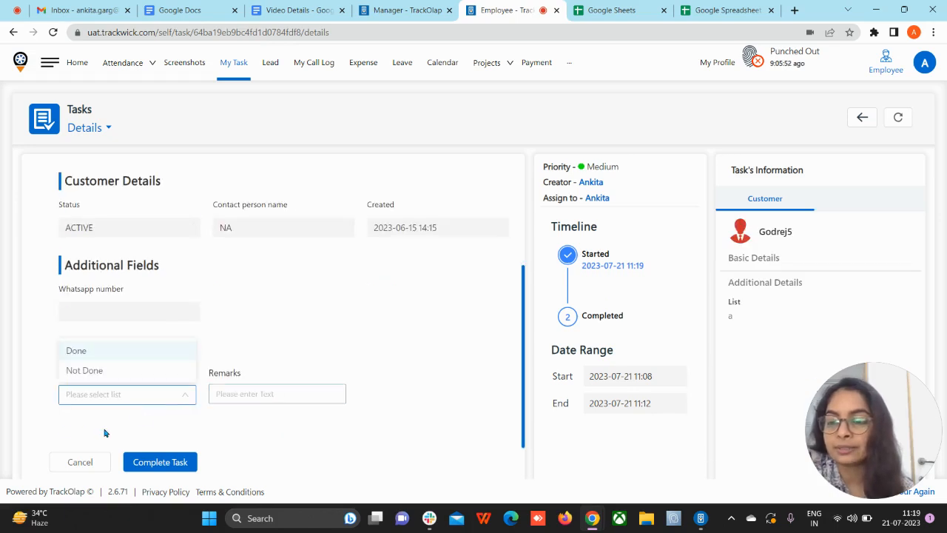
{"action": "left_click", "coordinate": [104, 353]}
{"action": "left_click", "coordinate": [276, 393]}
{"action": "type", "text": "D"}
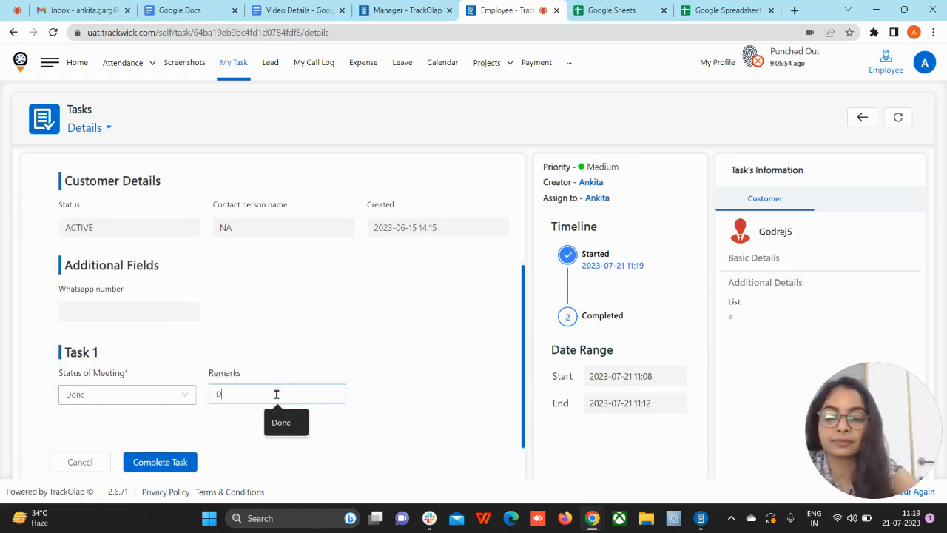
{"action": "type", "text": "one"}
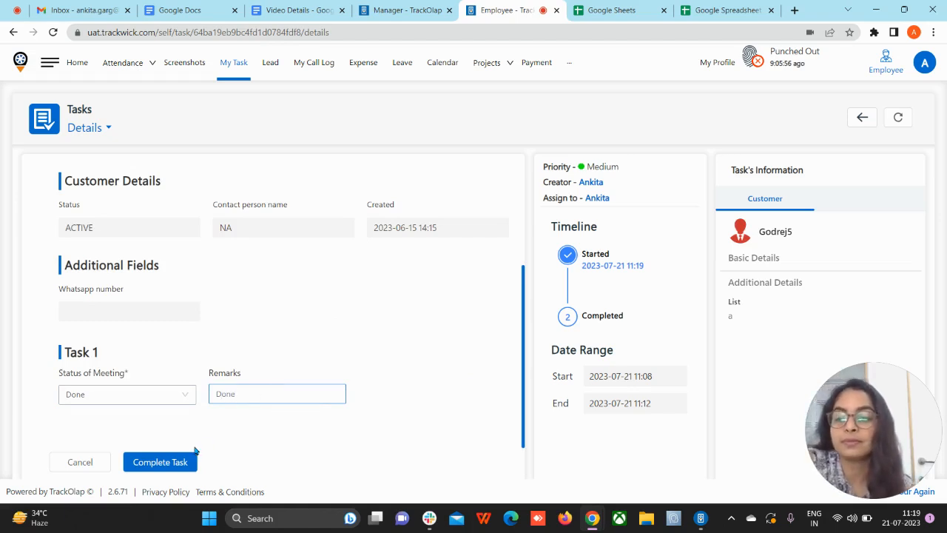
{"action": "left_click", "coordinate": [153, 465]}
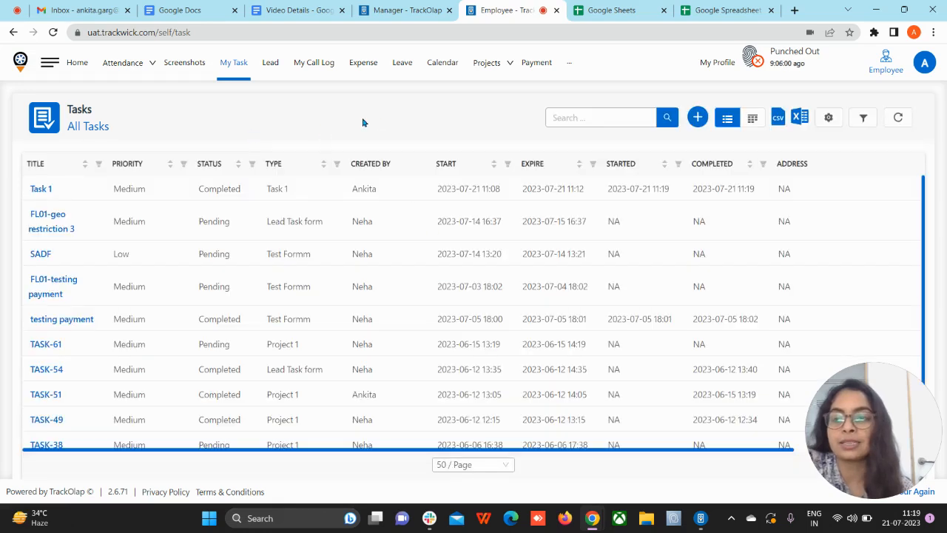
Step: Switch to the Google Spreadsheet integration file and check Sheet1 and Sheet2 for the exported Task 1 data
{"action": "left_click", "coordinate": [722, 10]}
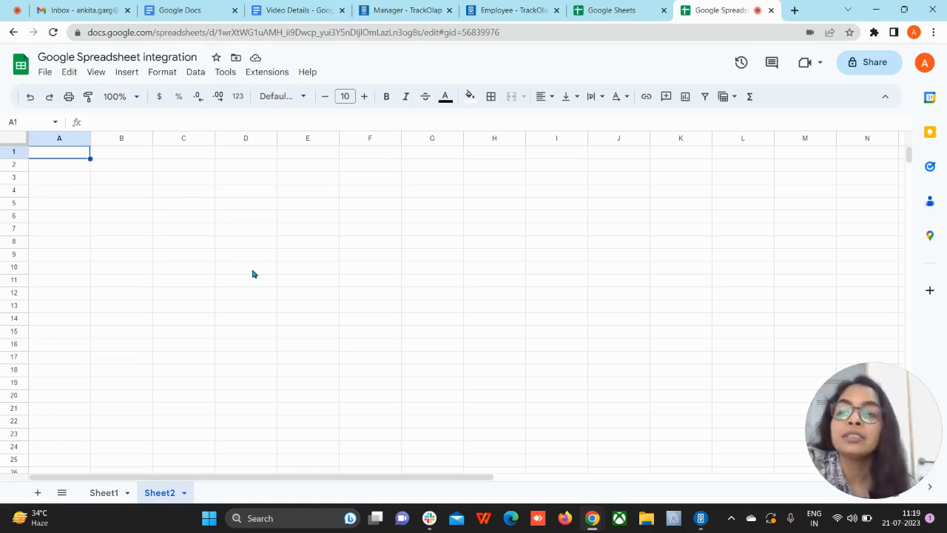
{"action": "left_click", "coordinate": [104, 492]}
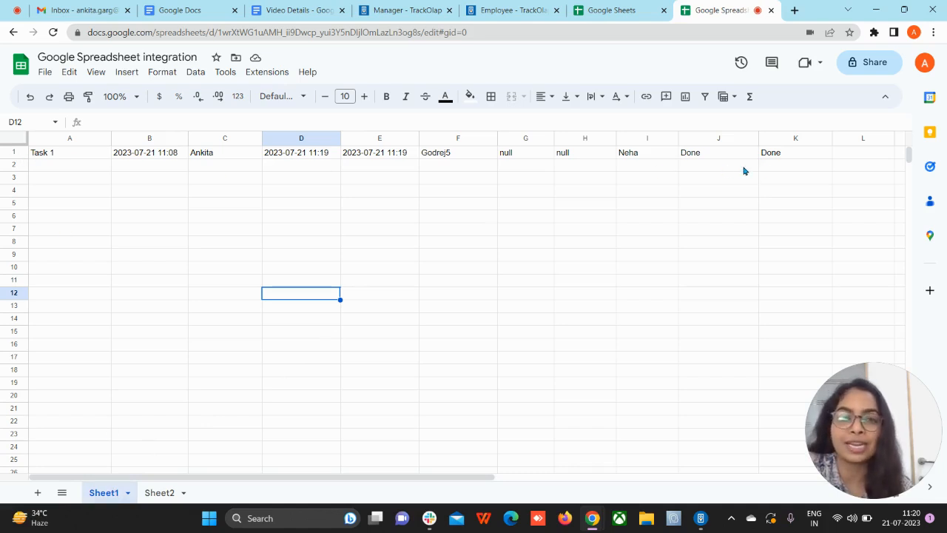
{"action": "left_click", "coordinate": [164, 493]}
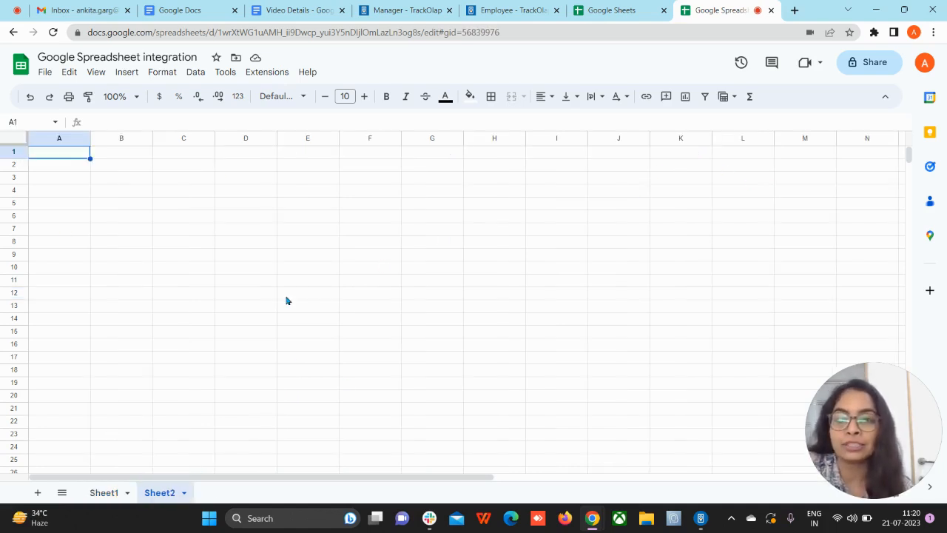
{"action": "left_click", "coordinate": [111, 492]}
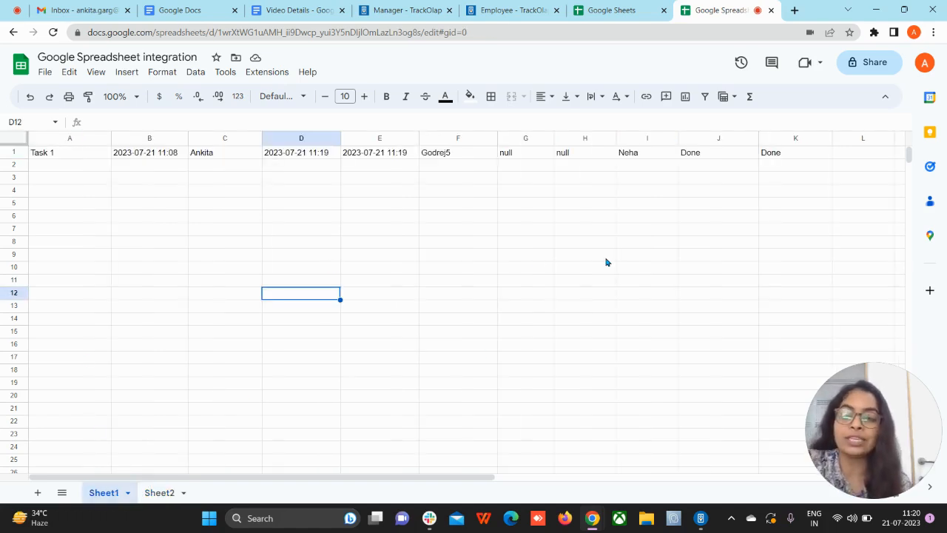